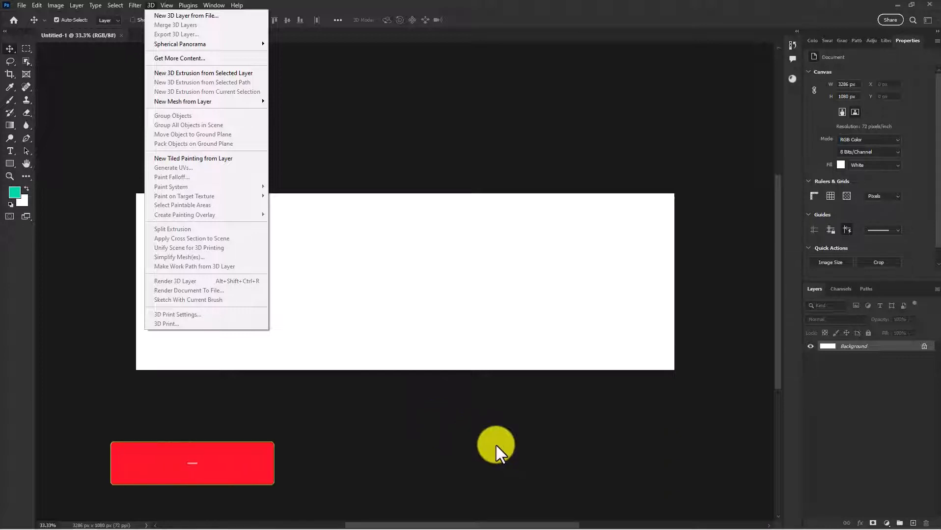
{"action": "left_click", "coordinate": [135, 6]}
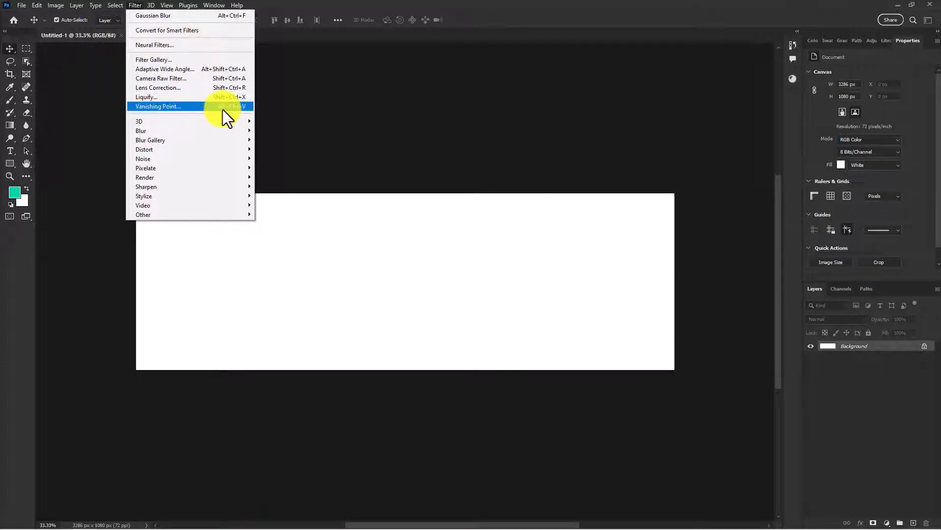
{"action": "left_click", "coordinate": [13, 21]}
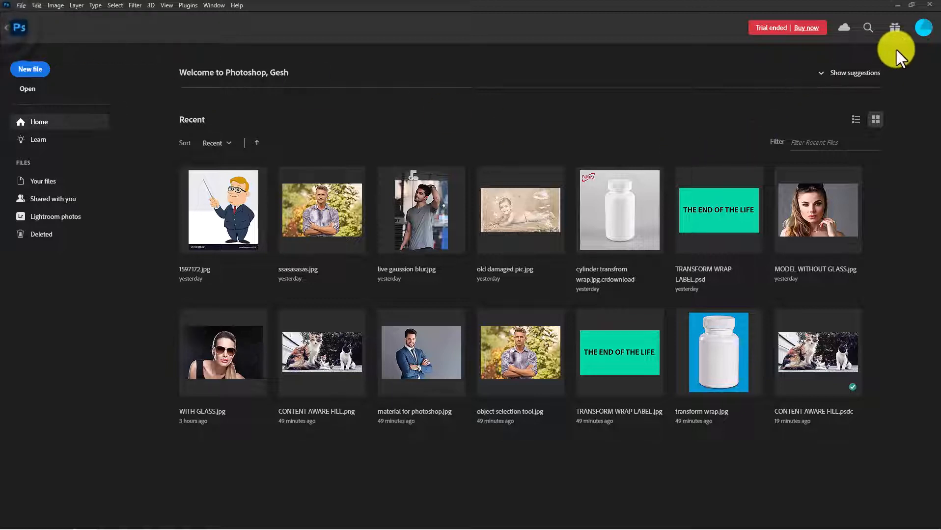
{"action": "left_click", "coordinate": [134, 6]}
{"action": "left_click", "coordinate": [6, 28]}
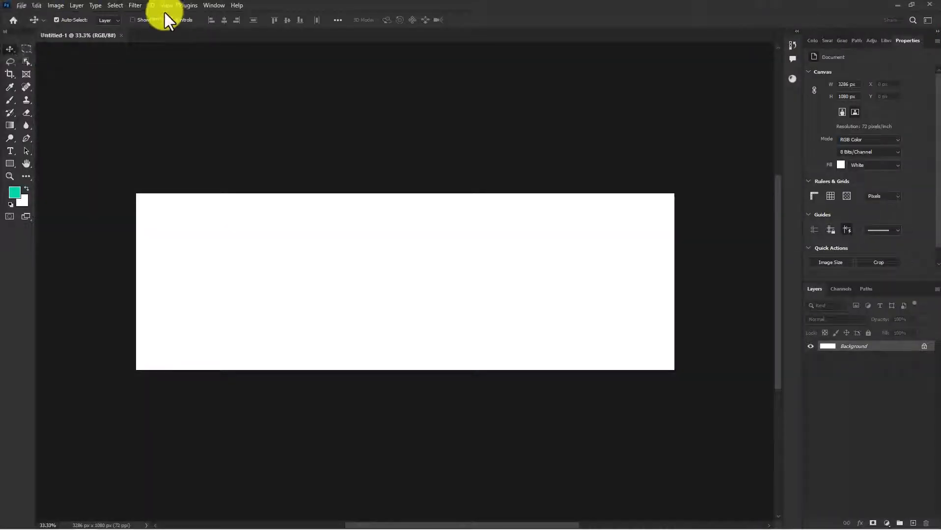
- Look at the Photo Restoration neural filter and its download option, leaving Neural Filters without applying anything
{"action": "left_click", "coordinate": [139, 7]}
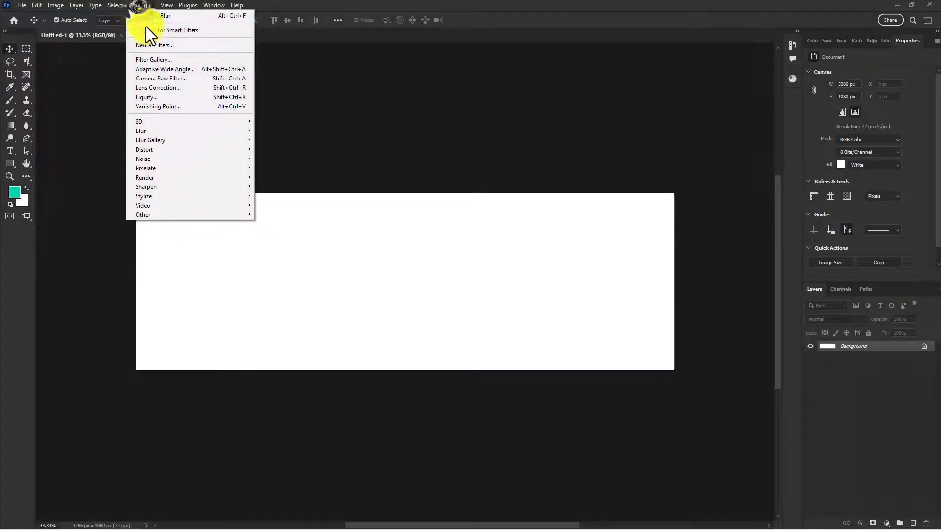
{"action": "left_click", "coordinate": [166, 48]}
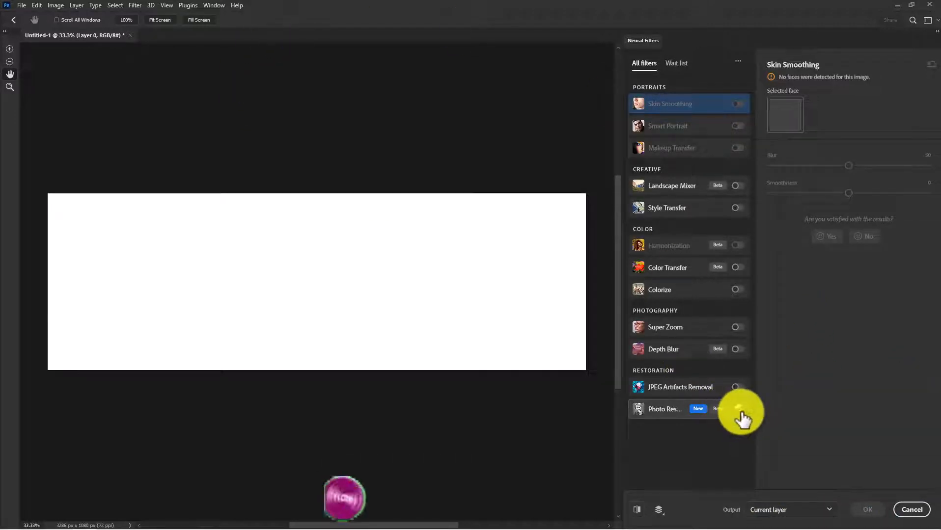
{"action": "left_click", "coordinate": [731, 417]}
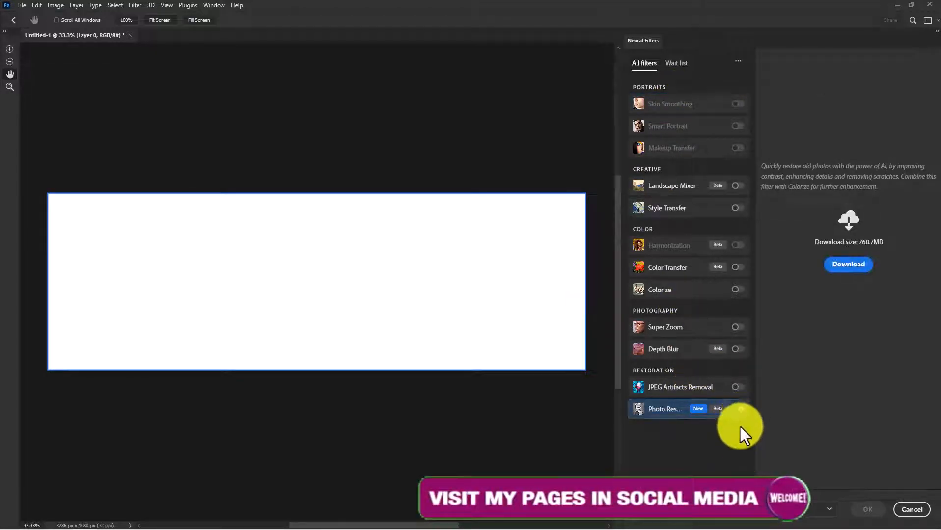
{"action": "left_click", "coordinate": [742, 412]}
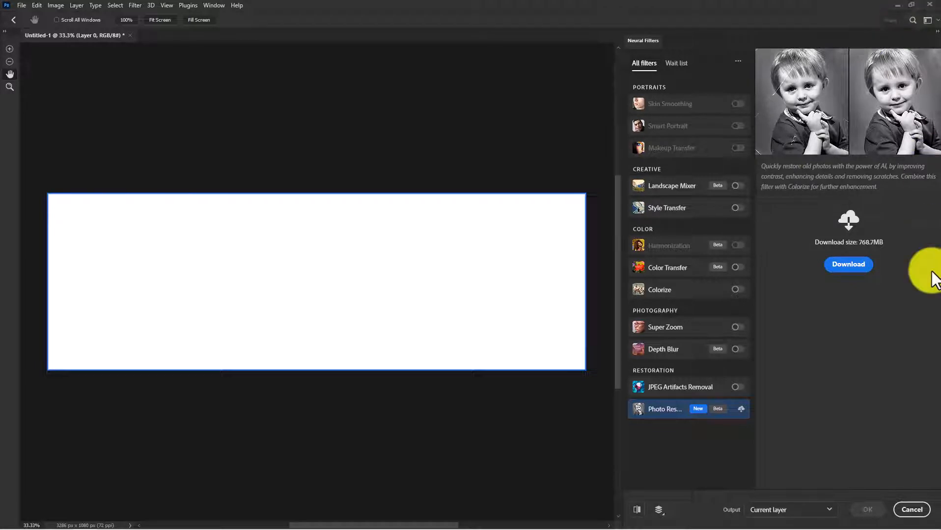
{"action": "left_click", "coordinate": [907, 509]}
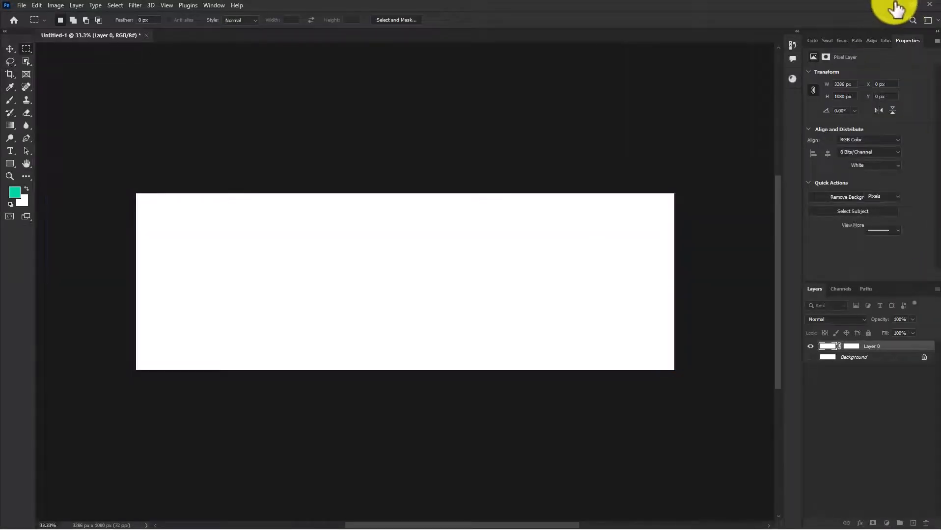
- Minimise Photoshop, switch to File Explorer and show the contents of the Windows (C:) drive
{"action": "left_click", "coordinate": [895, 7]}
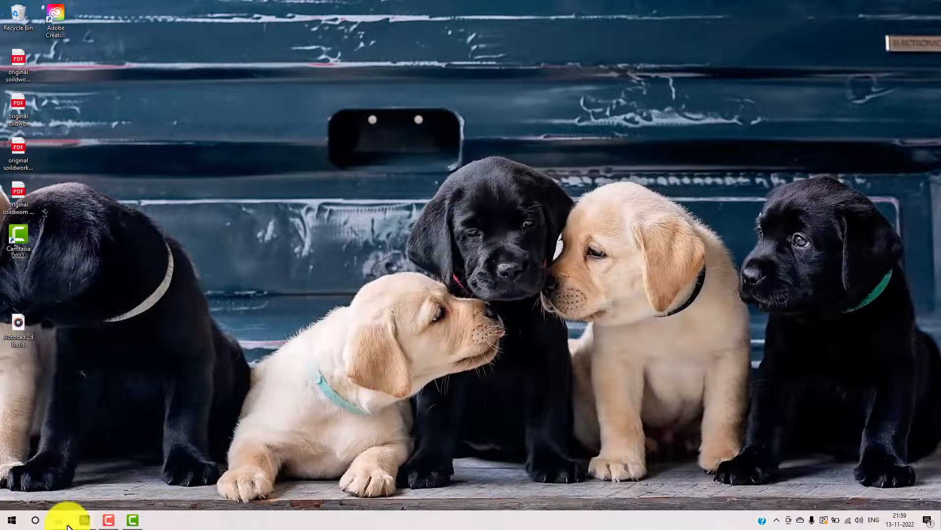
{"action": "left_click", "coordinate": [59, 520]}
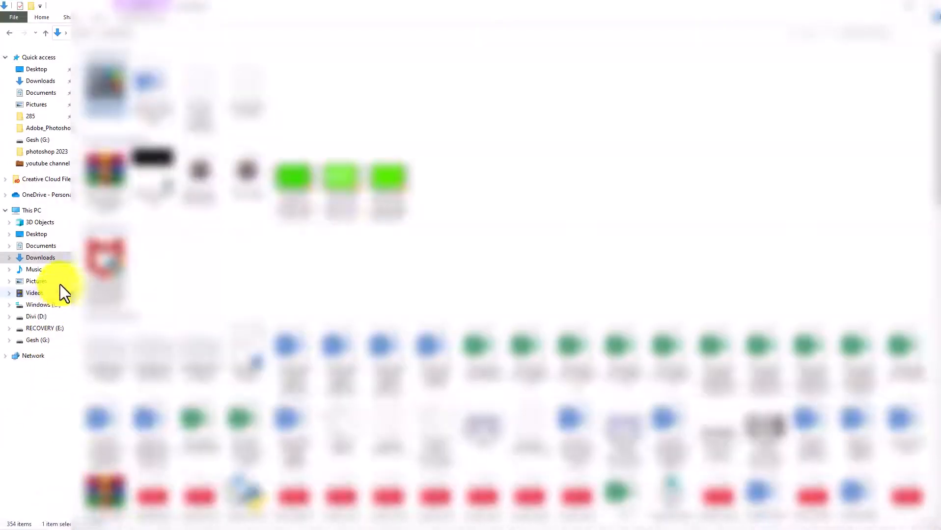
{"action": "left_click", "coordinate": [43, 305]}
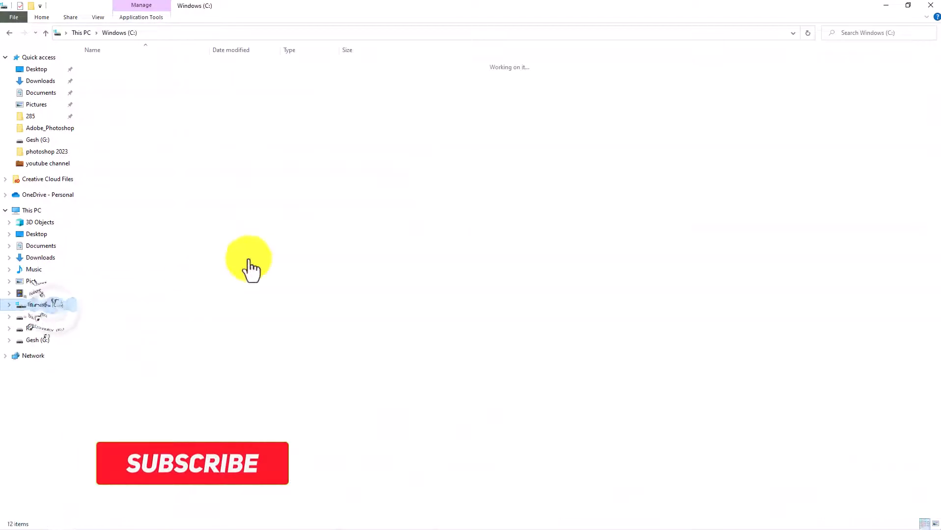
{"action": "left_click", "coordinate": [85, 105]}
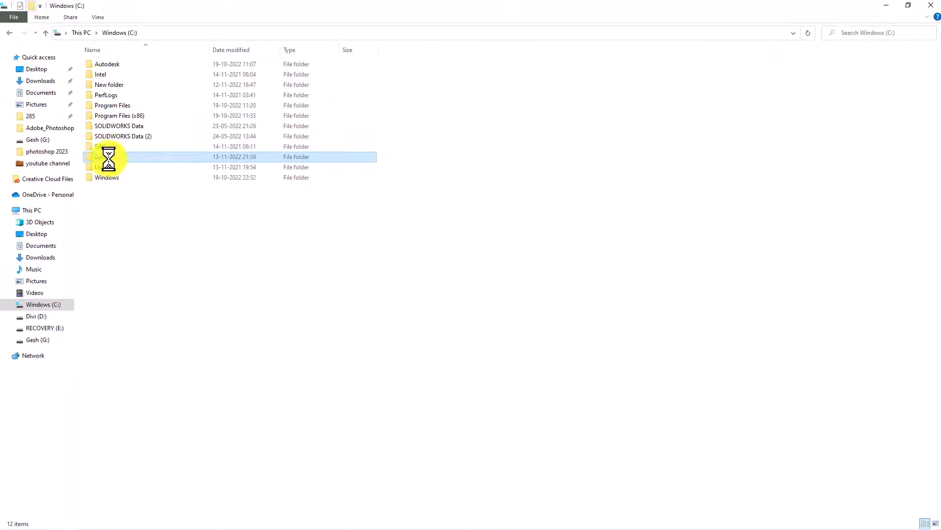
- Create a trial folder in the root of the Windows (C:) drive and delete it again
{"action": "left_click", "coordinate": [130, 223]}
{"action": "left_click", "coordinate": [146, 188]}
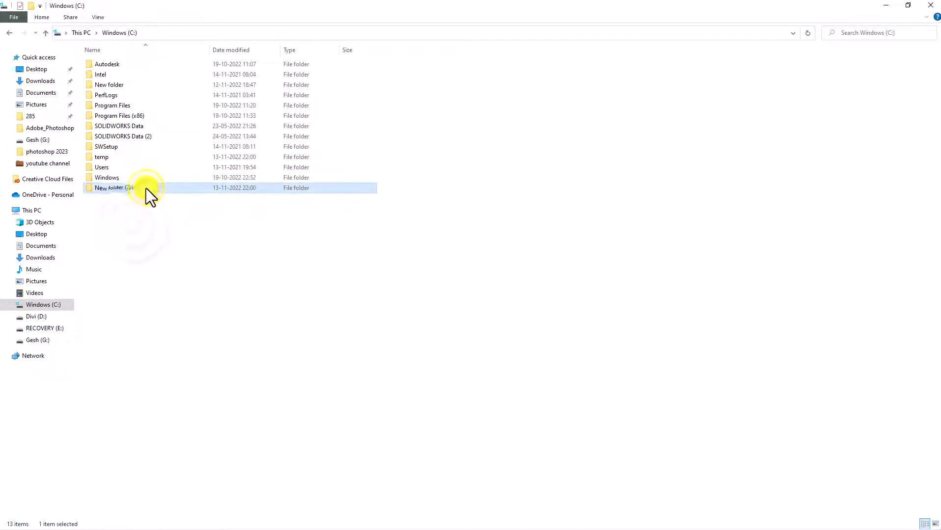
{"action": "key", "text": "Delete"}
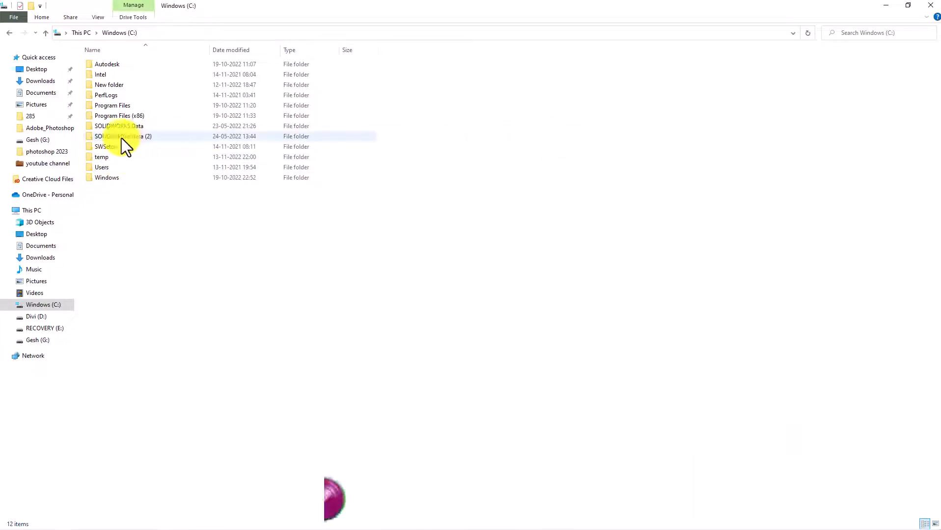
- Locate the temp folder on the Windows (C:) drive and minimise File Explorer
{"action": "left_click", "coordinate": [97, 157]}
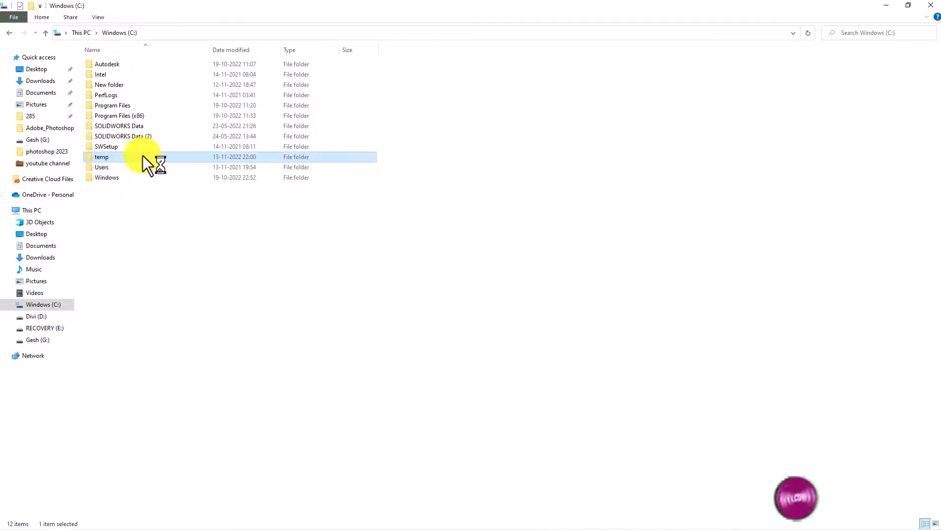
{"action": "left_click", "coordinate": [884, 4]}
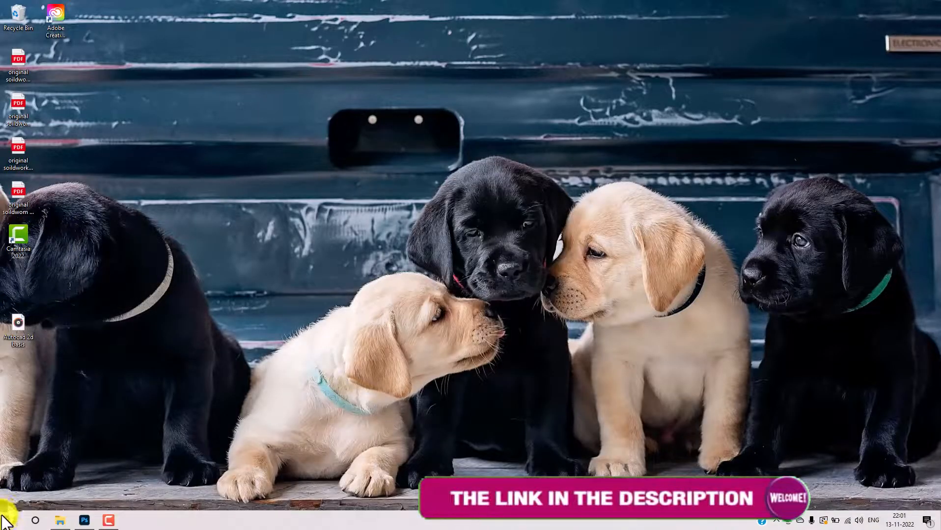
- Search Windows for "edit", open the system environment variables settings and bring up the Environment Variables list
{"action": "left_click", "coordinate": [6, 522]}
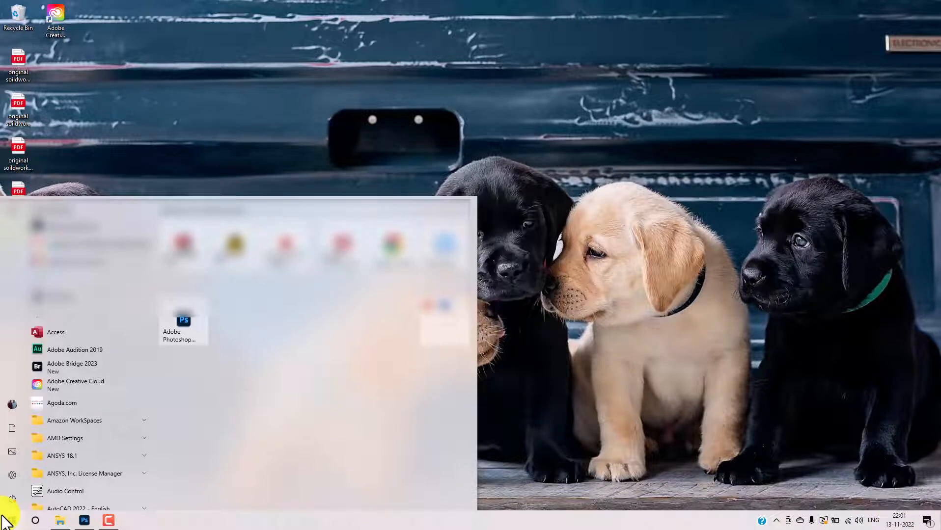
{"action": "left_click", "coordinate": [6, 522]}
{"action": "type", "text": "edit"}
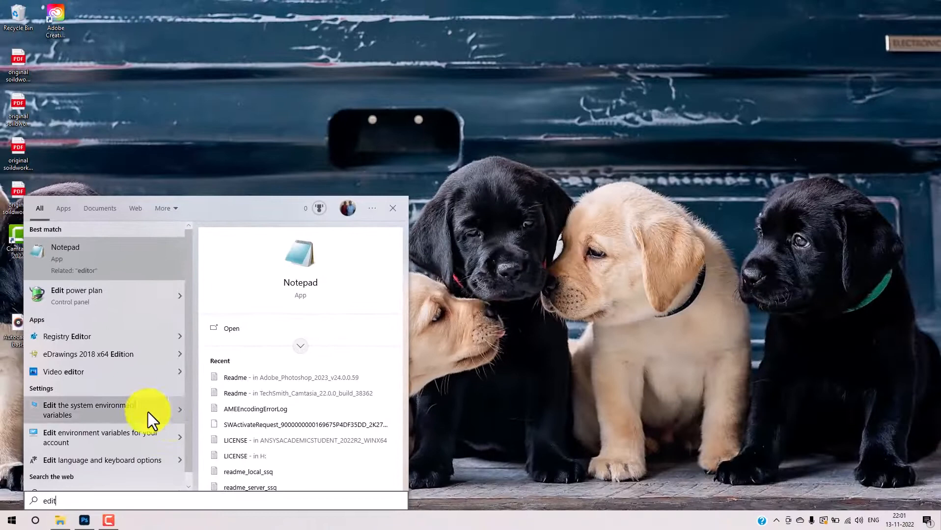
{"action": "left_click", "coordinate": [146, 411]}
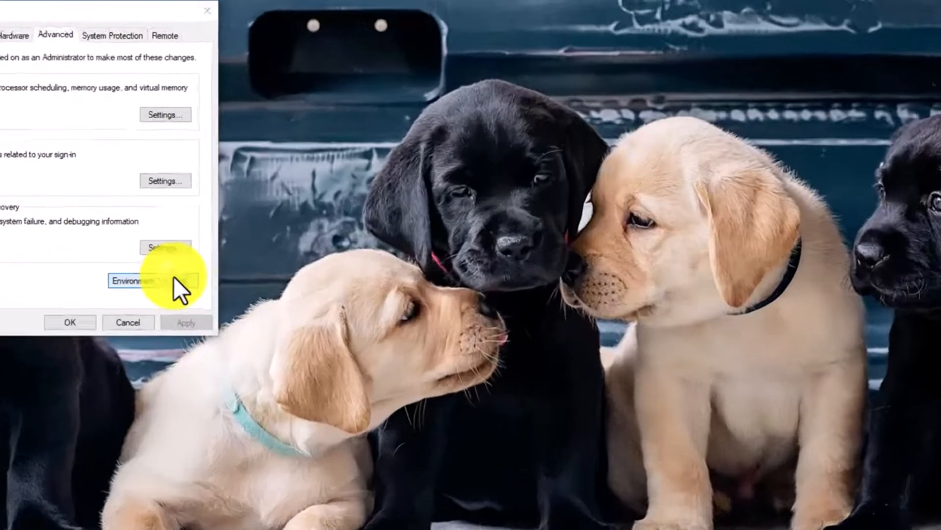
{"action": "left_click", "coordinate": [277, 293]}
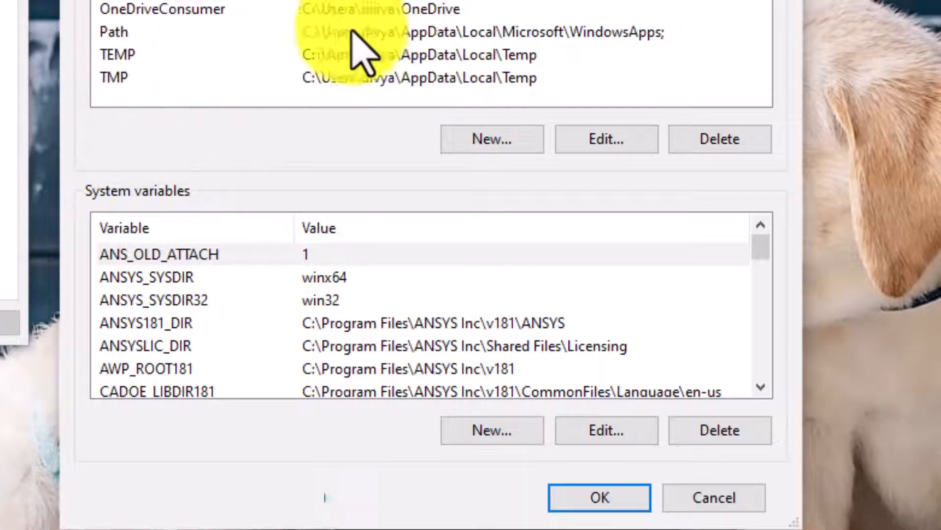
- Set the TEMP system variable to the C:\temp folder by browsing to that directory
{"action": "scroll", "coordinate": [304, 324], "scroll_direction": "down", "scroll_amount": 5}
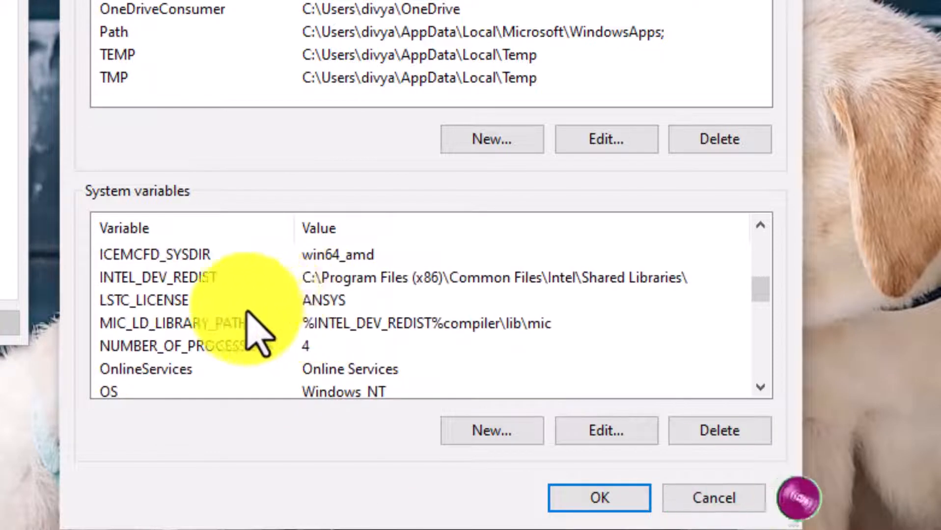
{"action": "scroll", "coordinate": [258, 334], "scroll_direction": "down", "scroll_amount": 7}
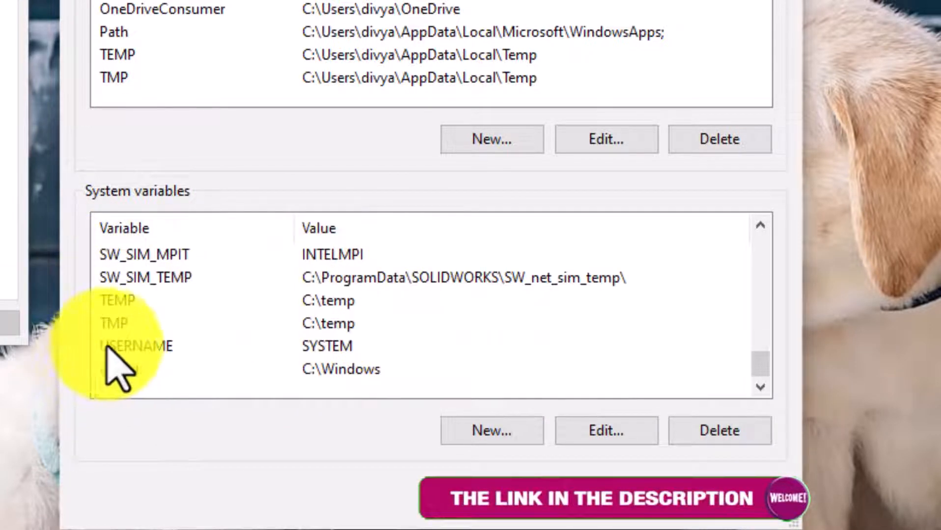
{"action": "left_click", "coordinate": [334, 300]}
{"action": "double_click", "coordinate": [334, 300]}
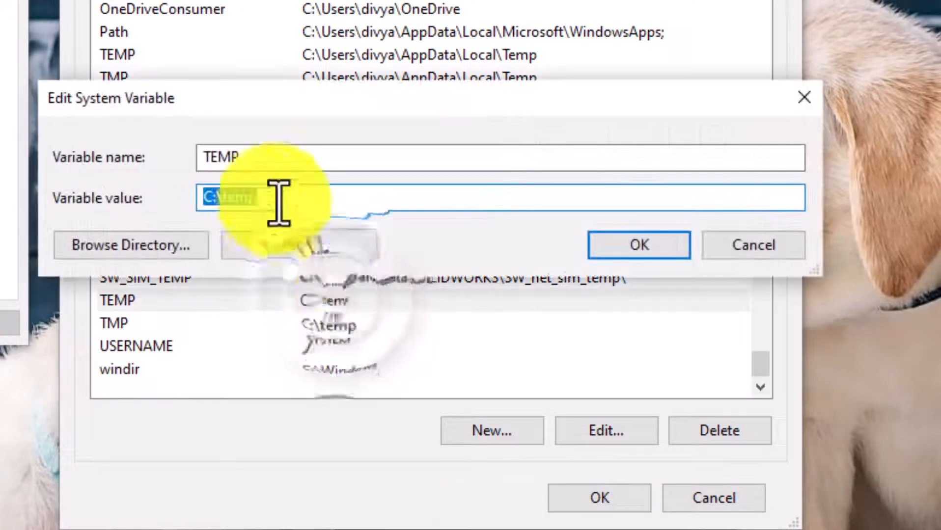
{"action": "left_click", "coordinate": [128, 246]}
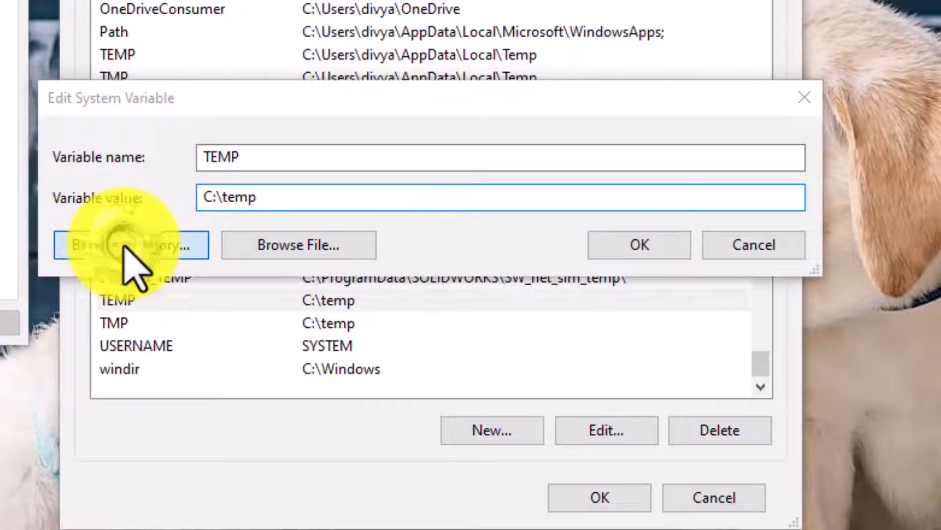
{"action": "double_click", "coordinate": [334, 202]}
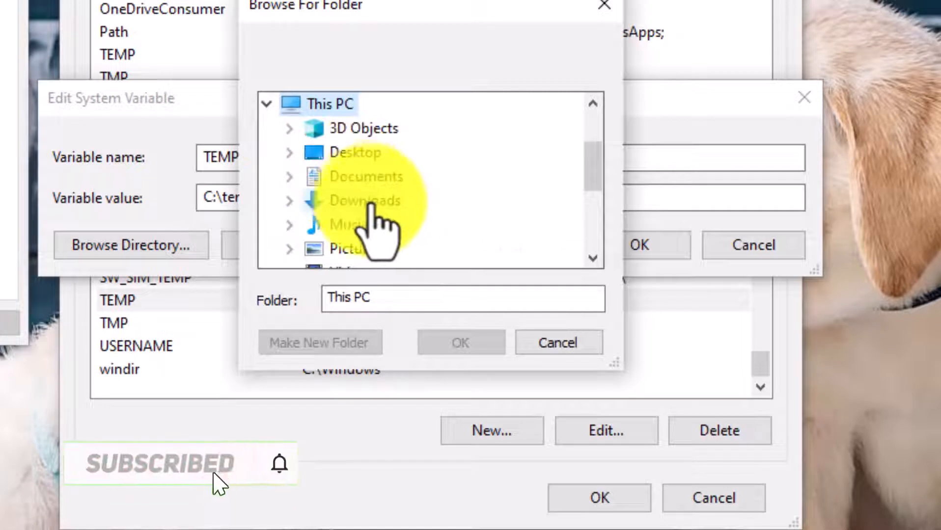
{"action": "scroll", "coordinate": [371, 231], "scroll_direction": "down", "scroll_amount": 2}
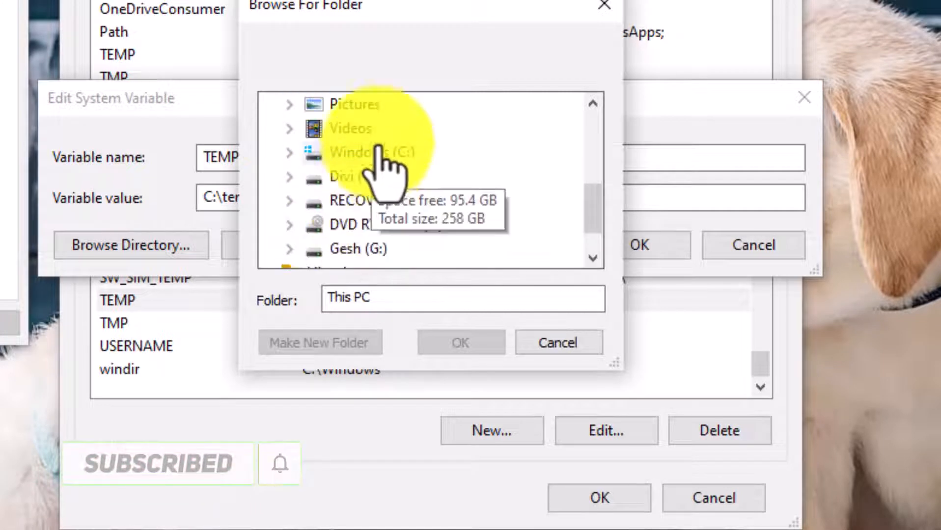
{"action": "double_click", "coordinate": [393, 154]}
{"action": "scroll", "coordinate": [420, 207], "scroll_direction": "down", "scroll_amount": 2}
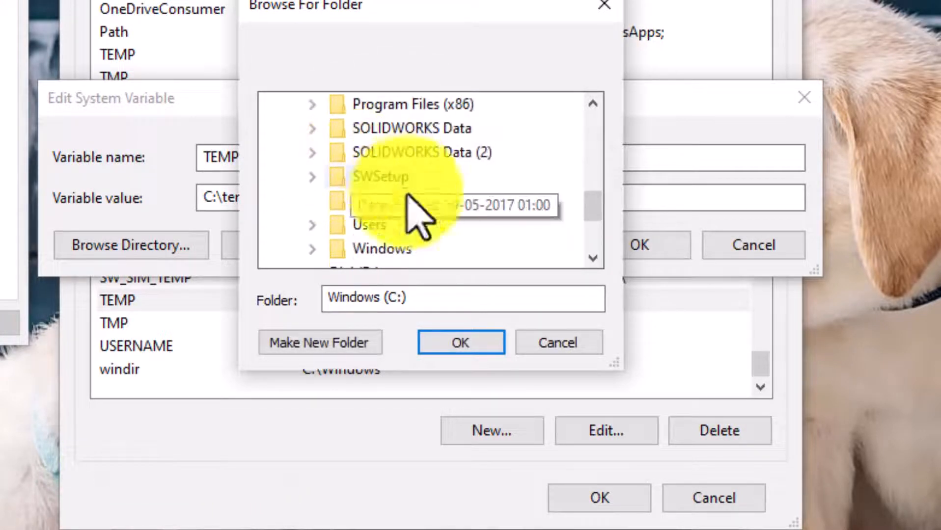
{"action": "double_click", "coordinate": [347, 225]}
{"action": "left_click", "coordinate": [368, 177]}
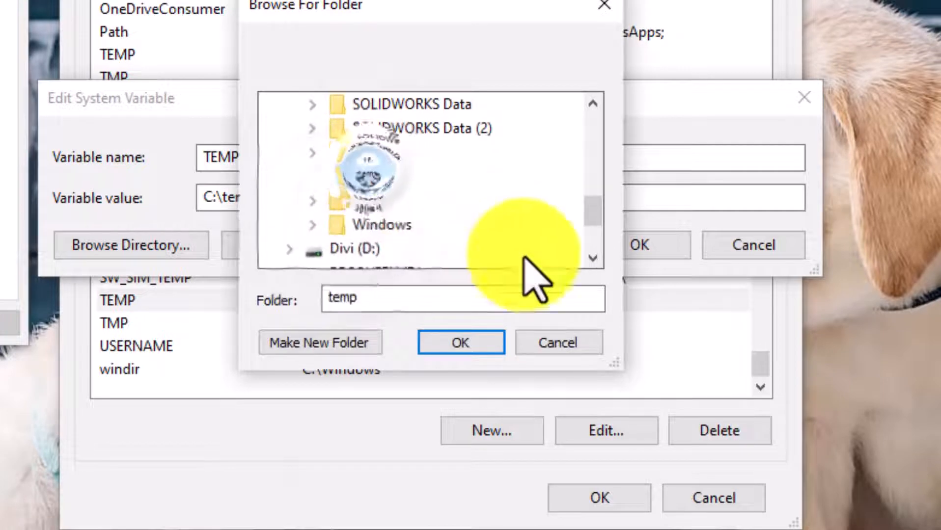
{"action": "left_click", "coordinate": [471, 343]}
{"action": "left_click", "coordinate": [657, 246]}
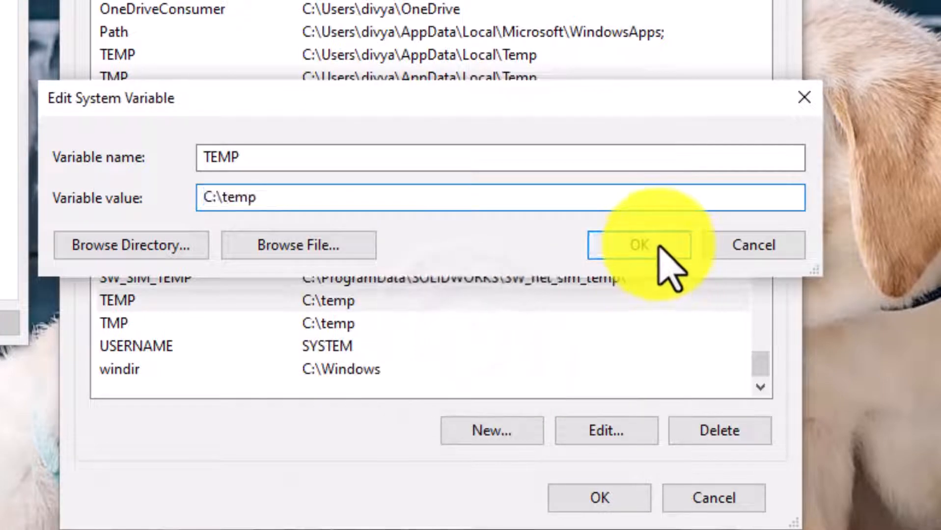
- Set the TMP system variable to the C:\temp folder by browsing to that directory, and save and close the system settings
{"action": "left_click", "coordinate": [302, 323]}
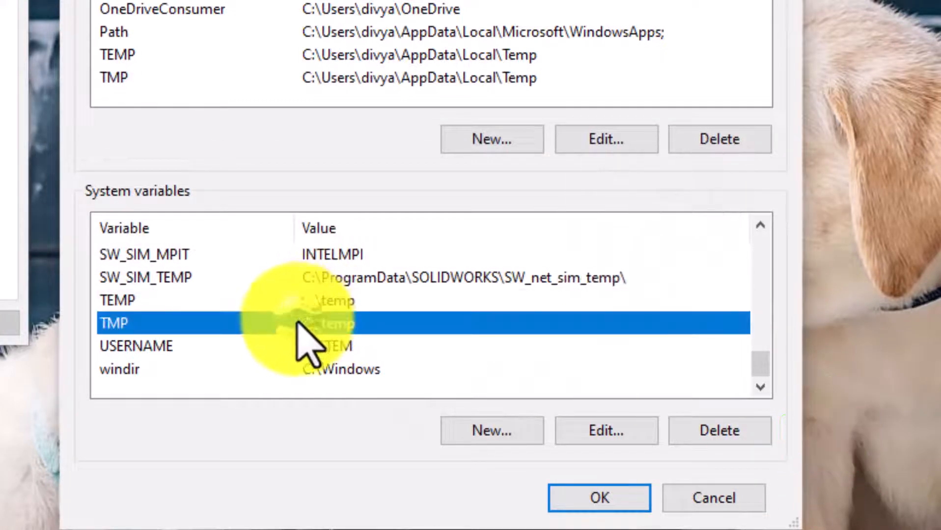
{"action": "double_click", "coordinate": [315, 320]}
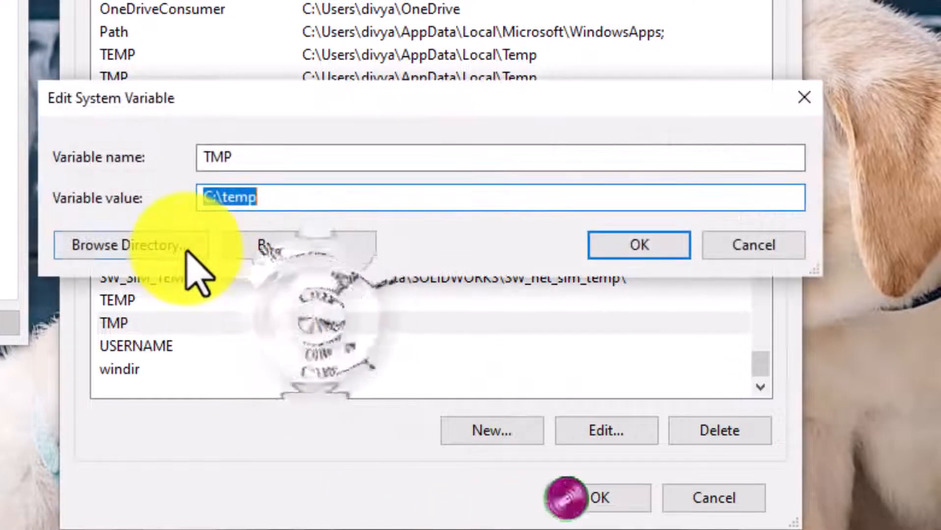
{"action": "left_click", "coordinate": [147, 251]}
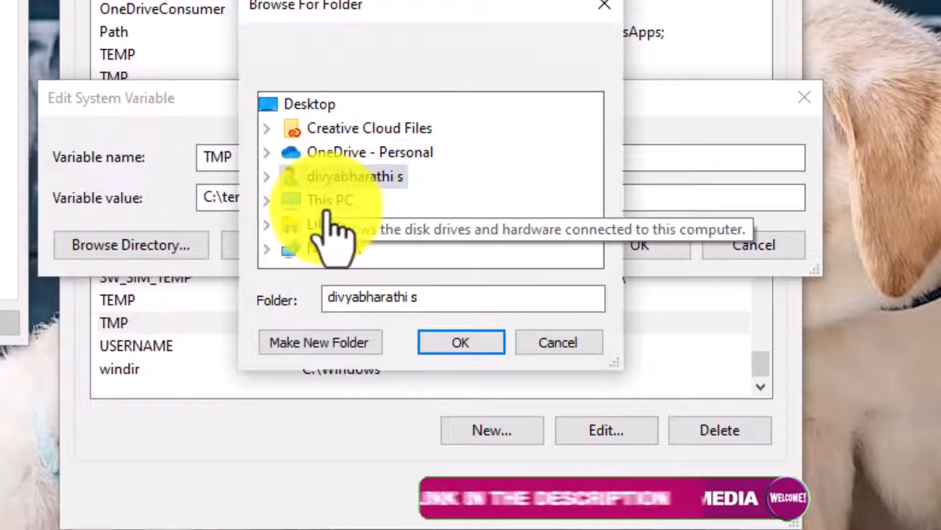
{"action": "double_click", "coordinate": [335, 201]}
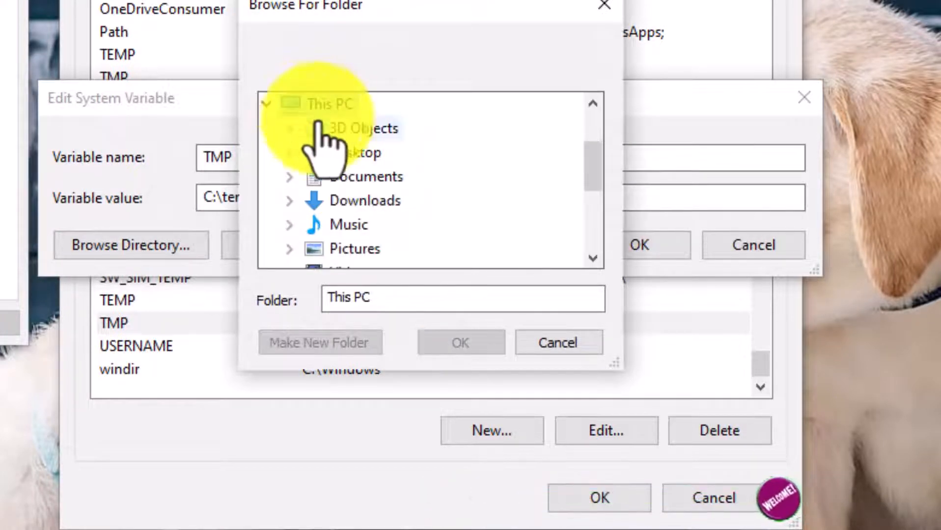
{"action": "scroll", "coordinate": [368, 236], "scroll_direction": "down", "scroll_amount": 2}
{"action": "double_click", "coordinate": [385, 152]}
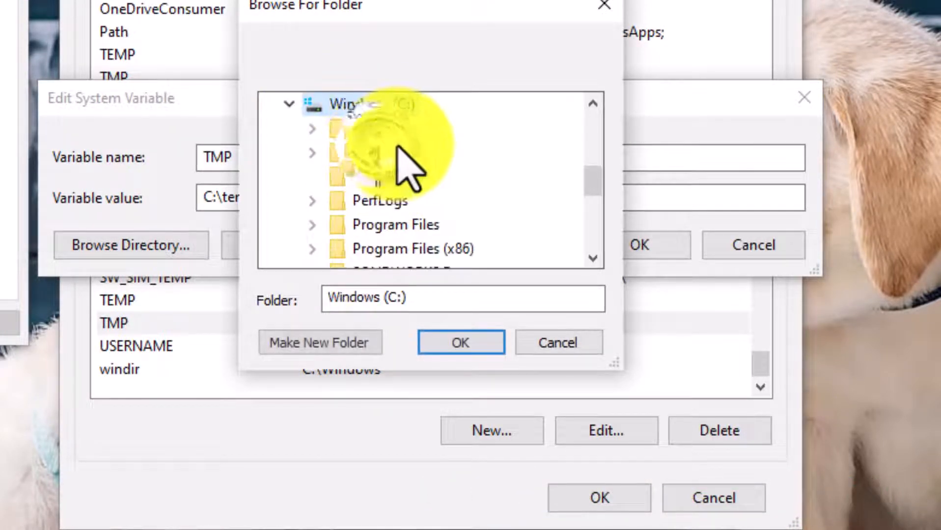
{"action": "scroll", "coordinate": [444, 228], "scroll_direction": "down", "scroll_amount": 2}
{"action": "left_click", "coordinate": [381, 206]}
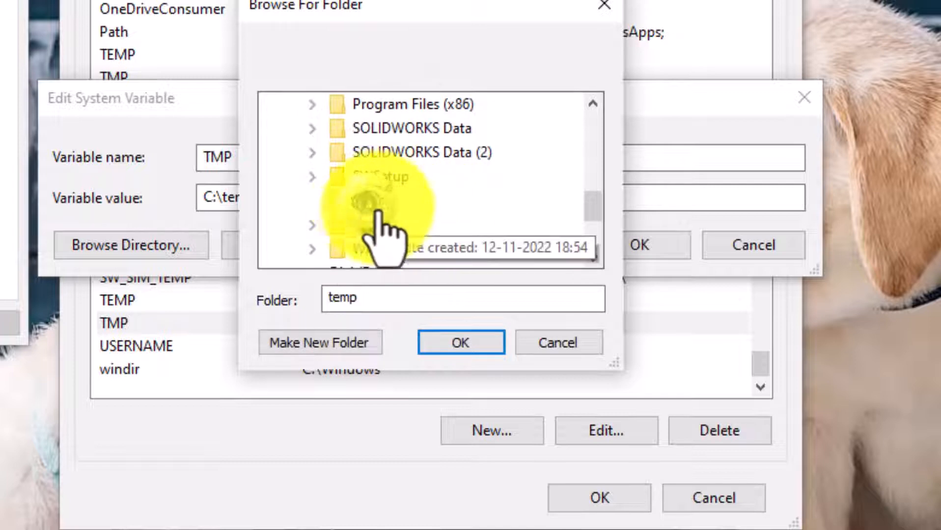
{"action": "left_click", "coordinate": [469, 342]}
{"action": "left_click", "coordinate": [599, 253]}
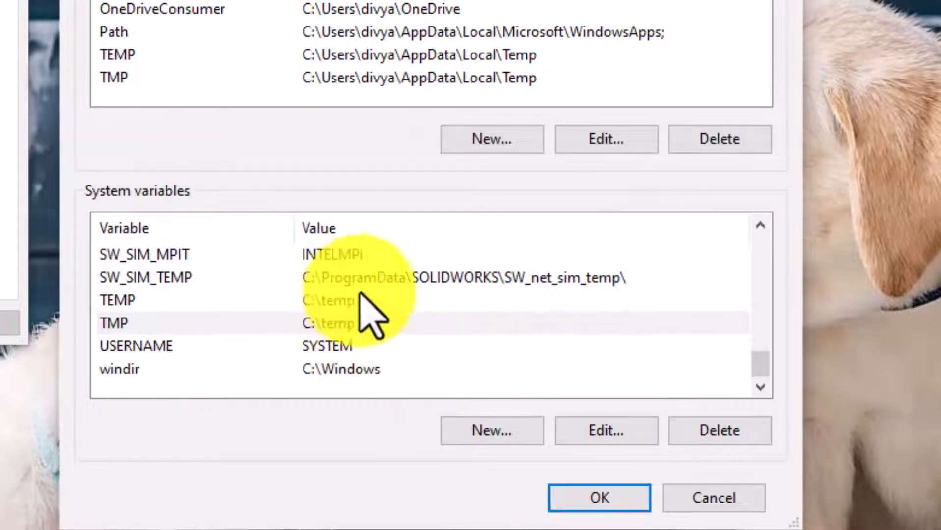
{"action": "left_click", "coordinate": [613, 497]}
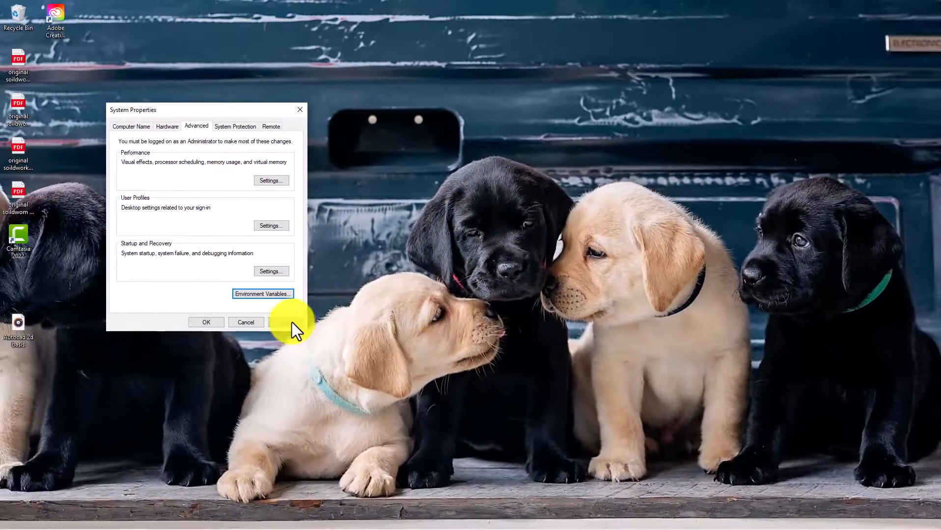
{"action": "left_click", "coordinate": [197, 323]}
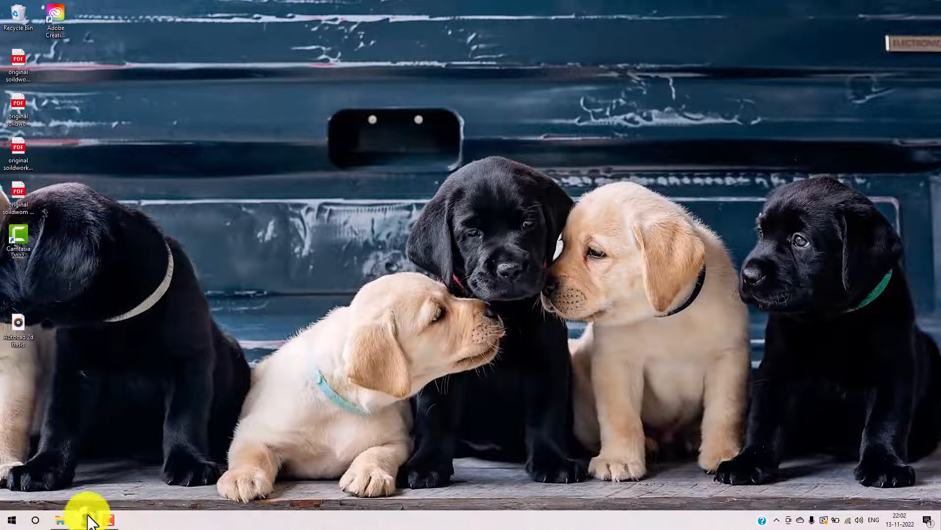
- Switch to Photoshop, open the Neural Filters and start downloading the selected portrait filter
{"action": "left_click", "coordinate": [90, 521]}
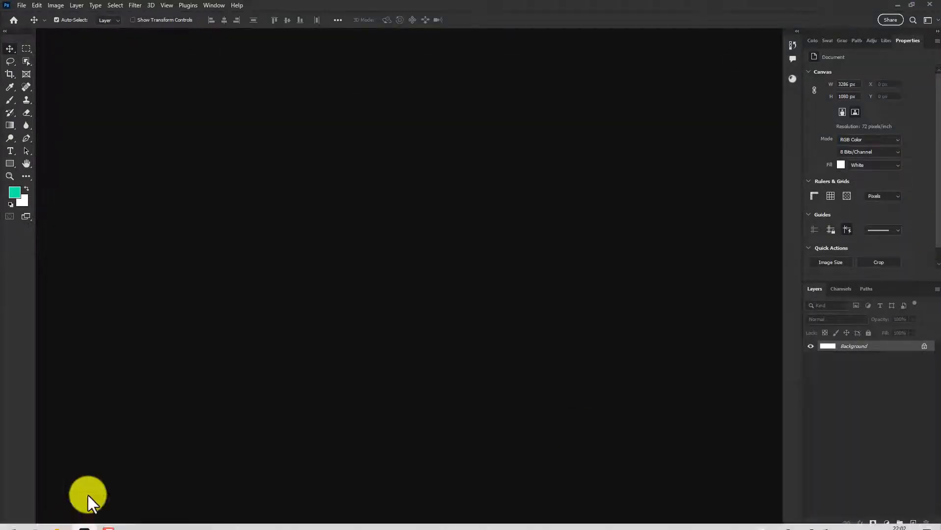
{"action": "left_click", "coordinate": [135, 5]}
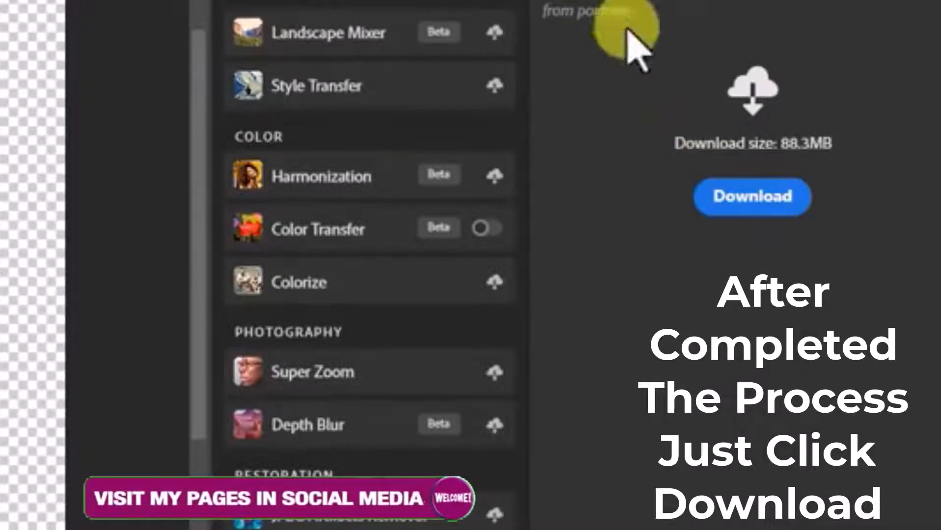
{"action": "left_click", "coordinate": [744, 196]}
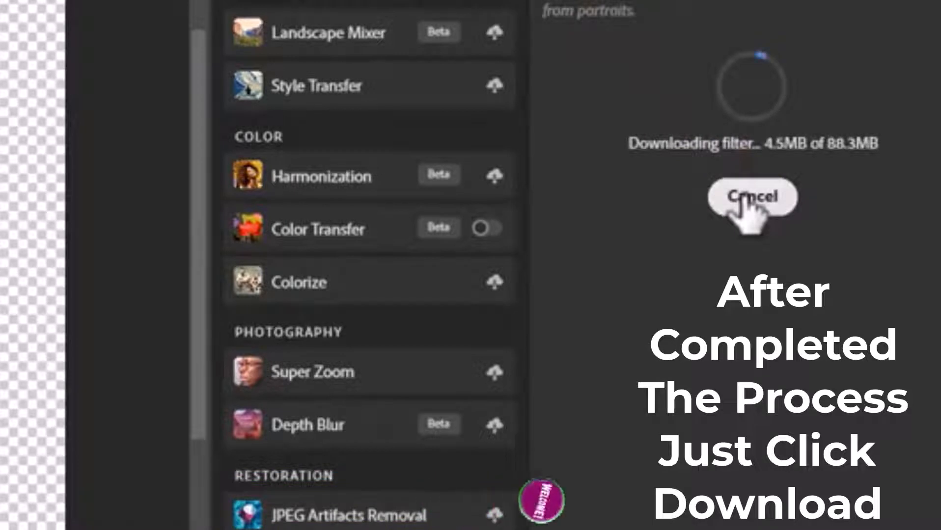